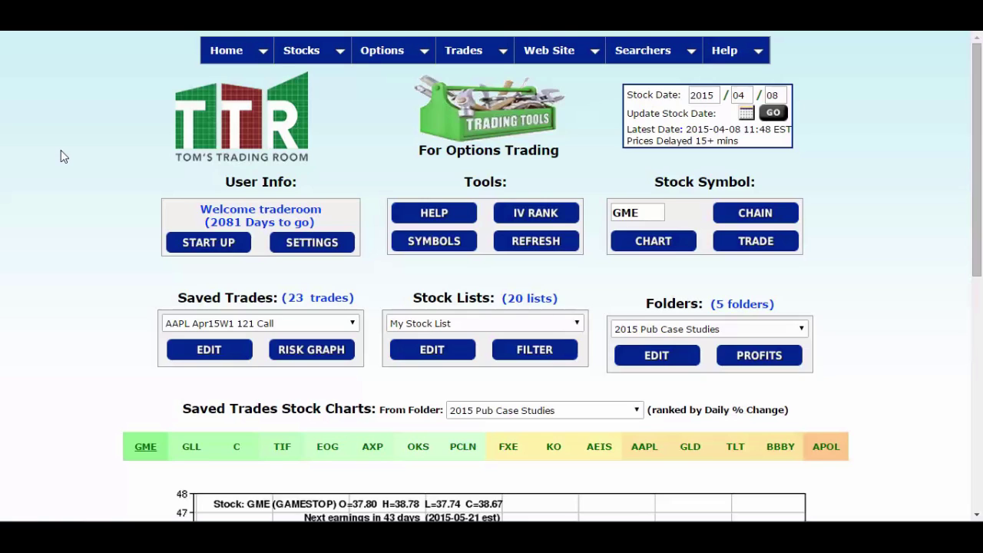
Step: Reveal the Stock Rankers submenu under Stocks in the top navigation bar
mouse_move(321, 66)
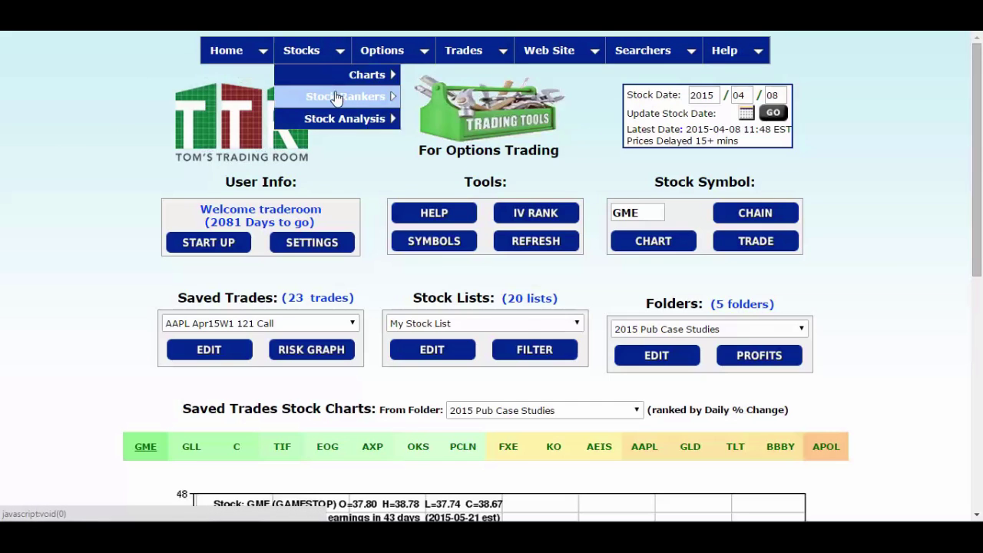
mouse_move(340, 96)
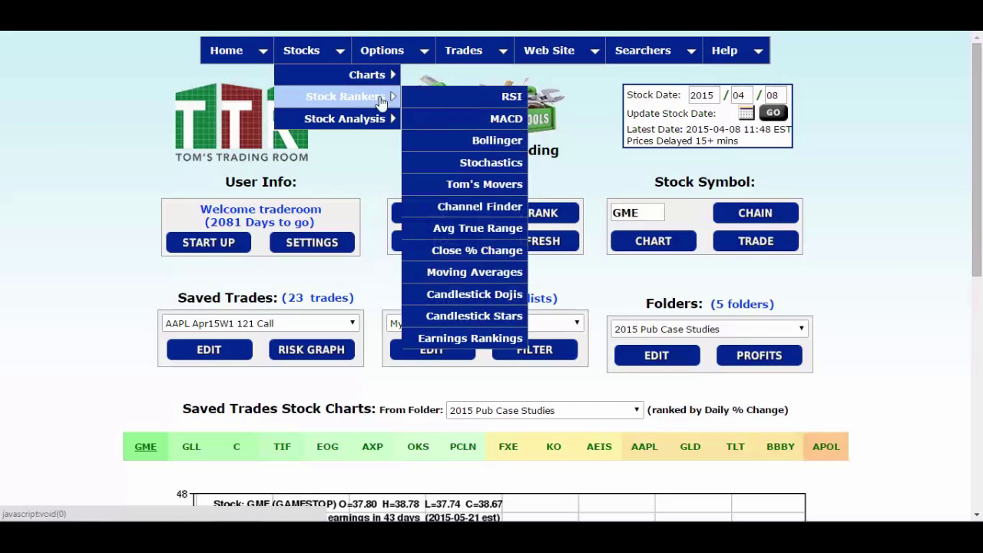
Step: Load the Candlestick Dojis ranker, preset to My Stock List with the Bullish Patterns wizard
click(477, 298)
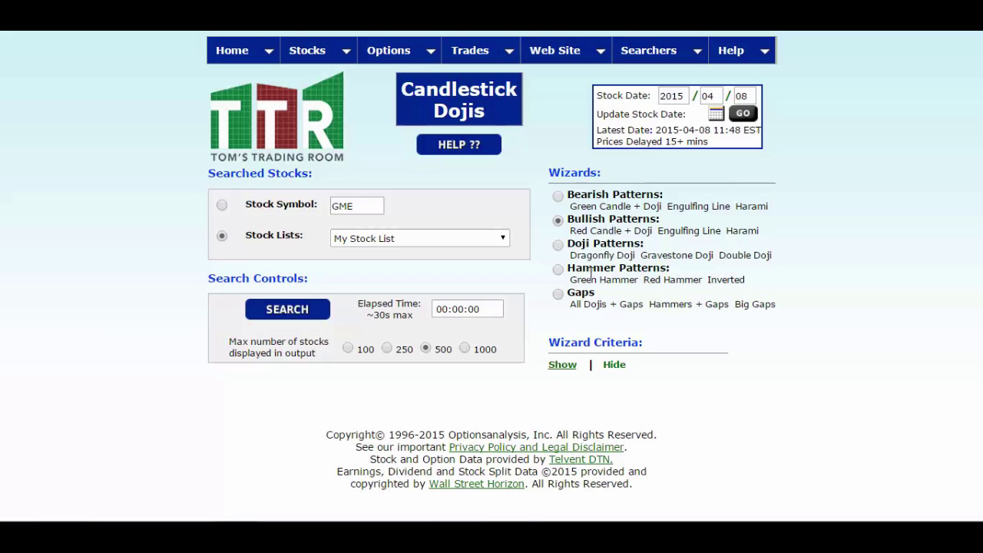
Step: View the Candlesticks Doji Help page, then go to Help > Settings > General Settings
click(461, 144)
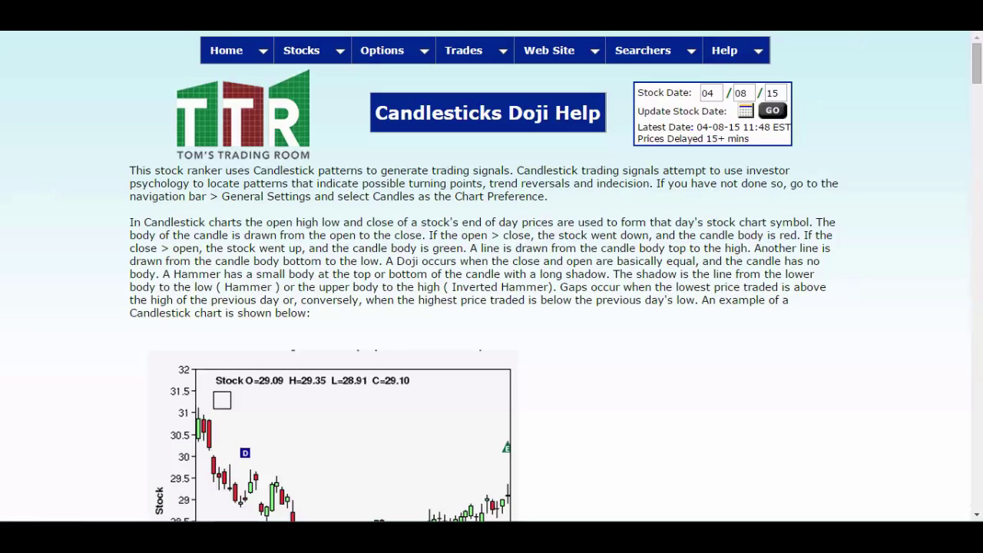
mouse_move(726, 58)
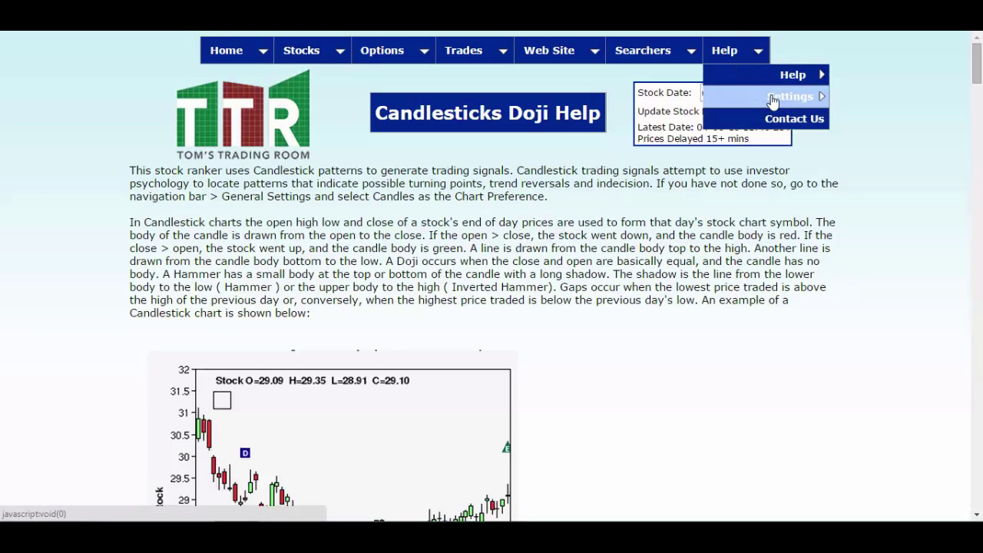
mouse_move(773, 100)
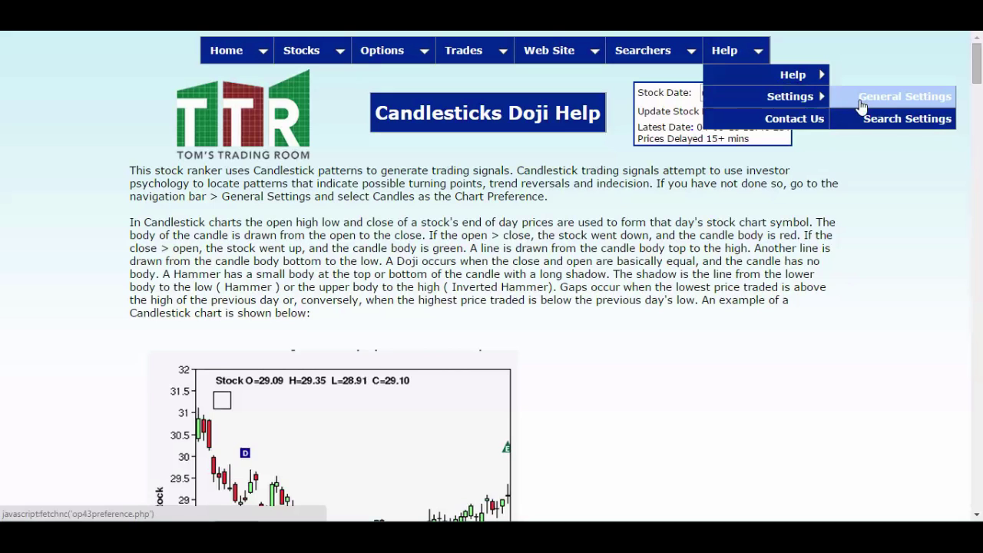
click(894, 103)
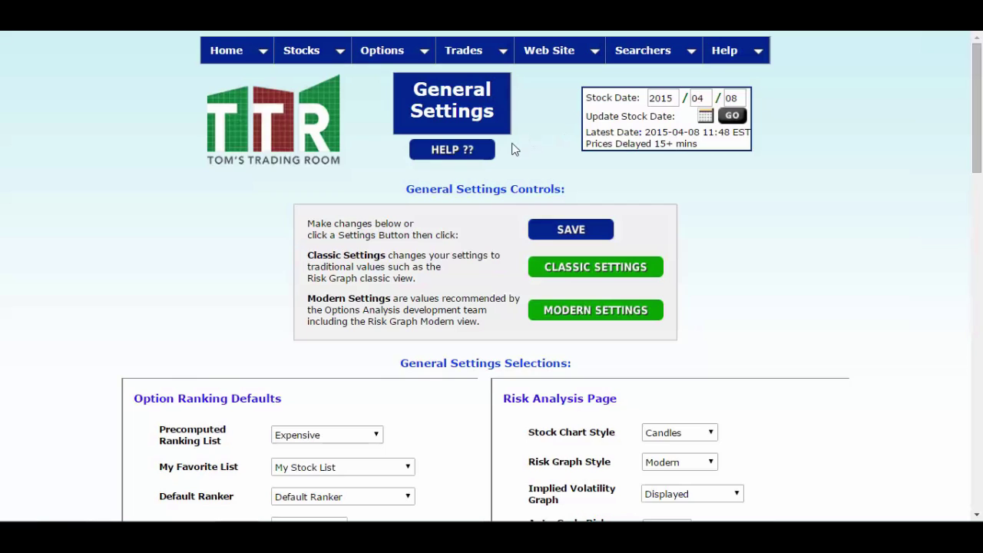
Step: Save Candles as the Stock Chart Style preference and return to the Doji help page
scroll(515, 150, down, 1)
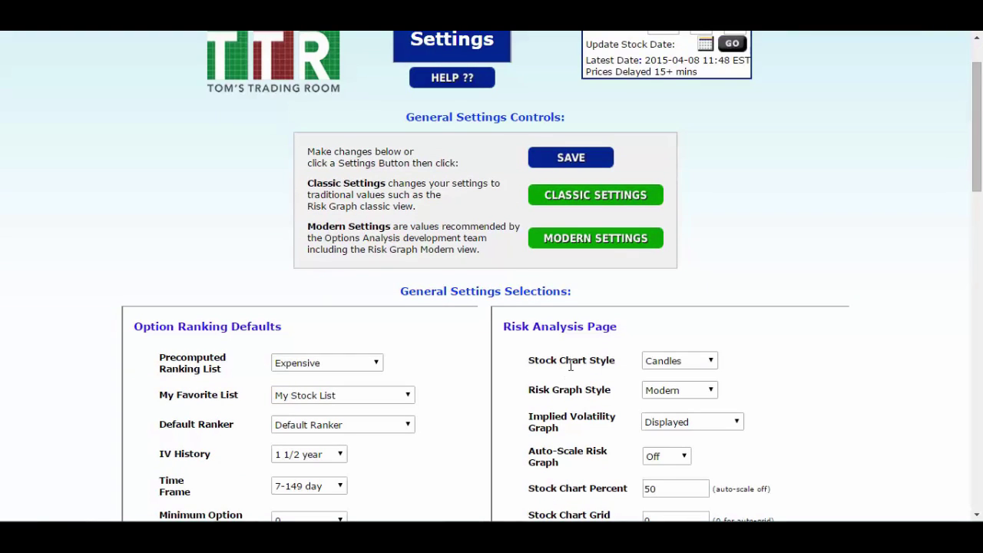
click(710, 361)
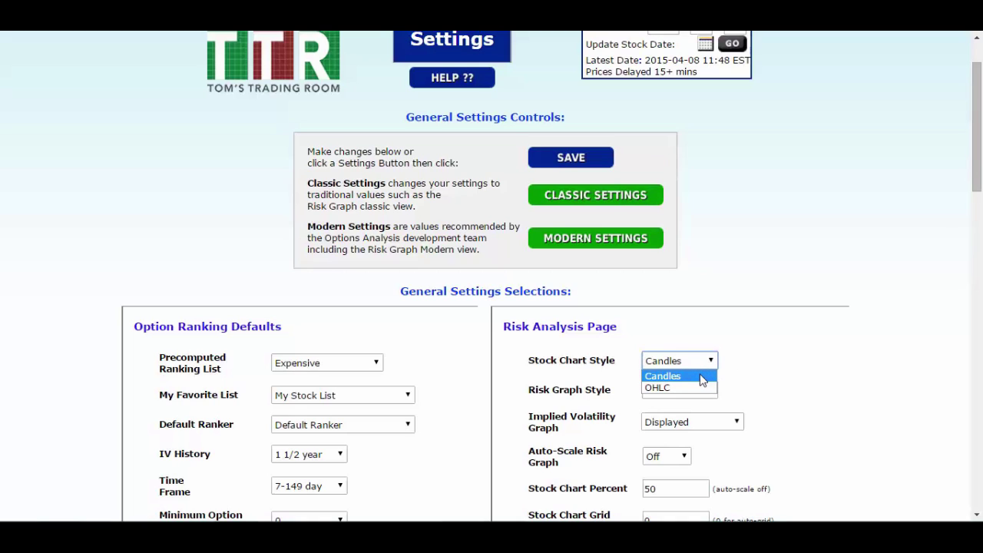
click(578, 156)
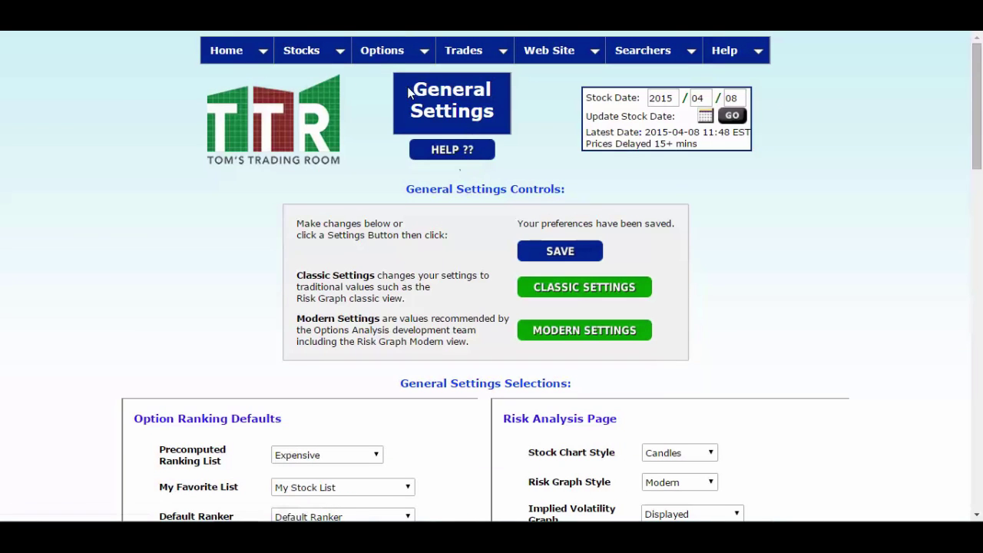
key(F5)
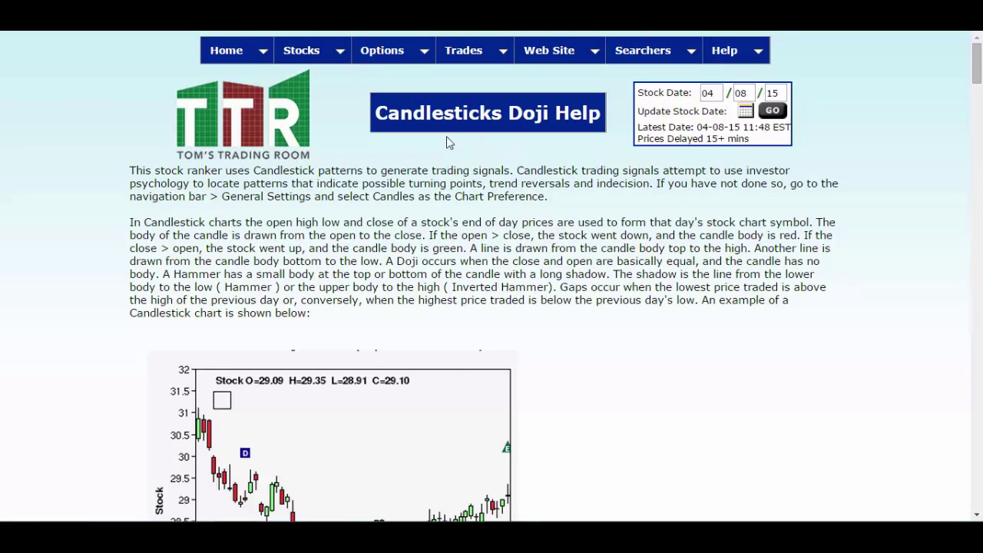
Step: Read through the help page's Wizard Criteria and Search Output notes
scroll(123, 202, down, 8)
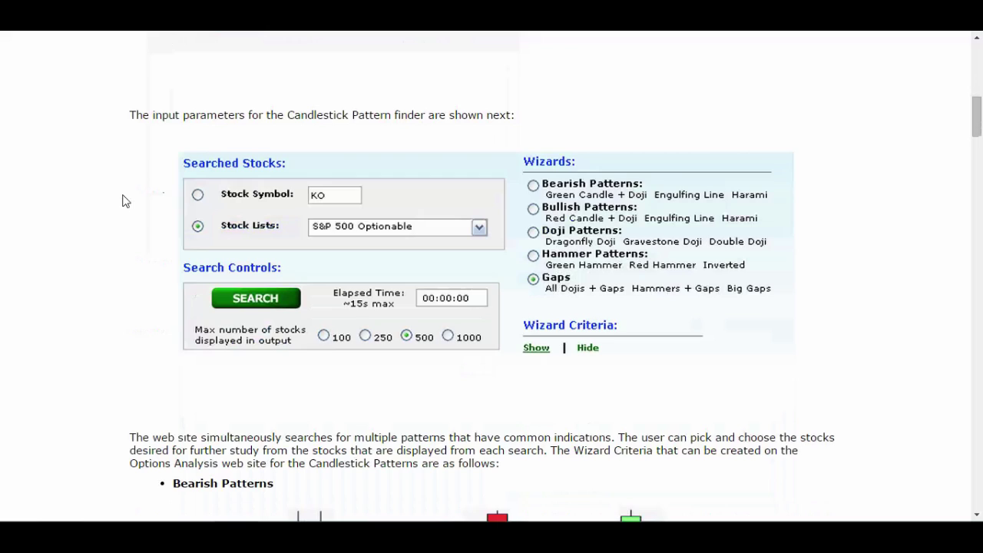
scroll(123, 202, down, 3)
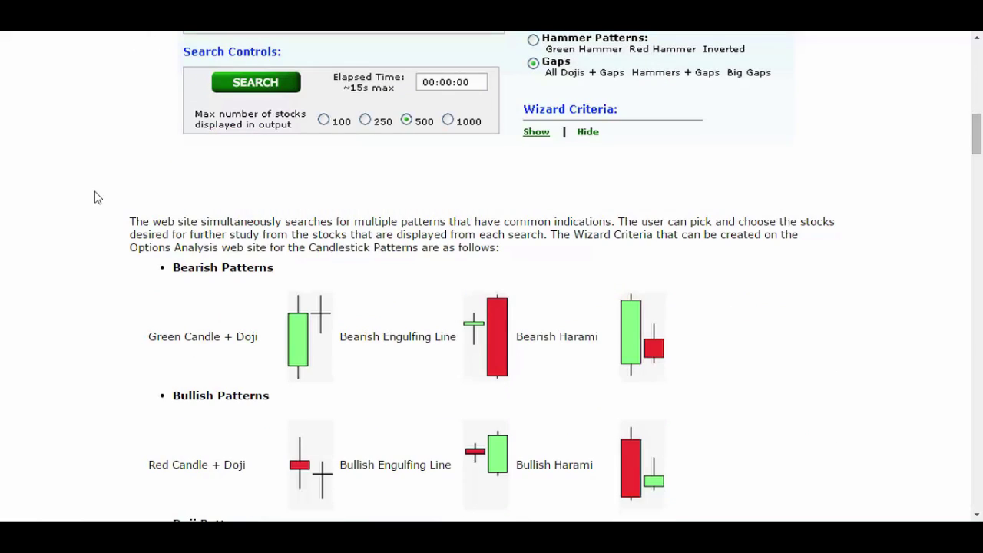
scroll(57, 179, down, 2)
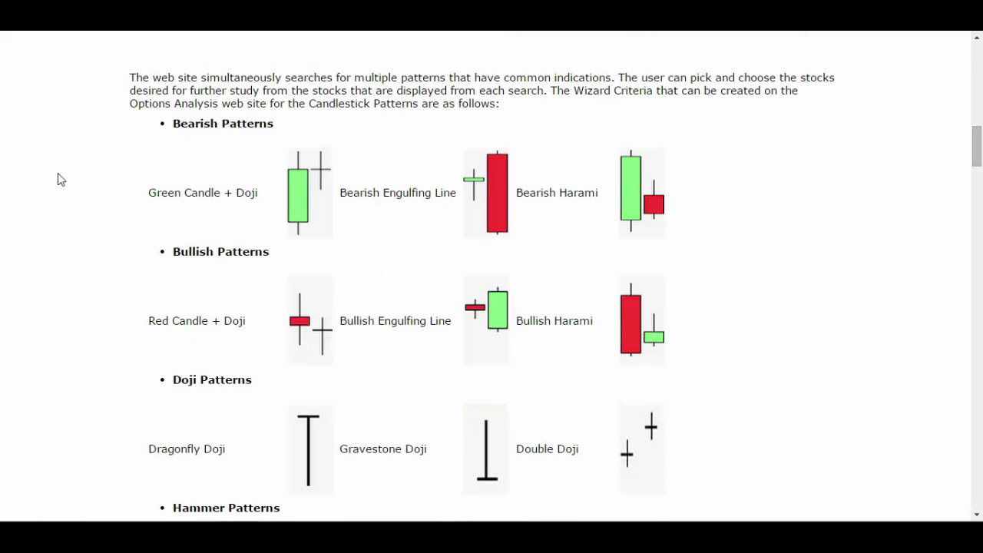
scroll(77, 188, down, 1)
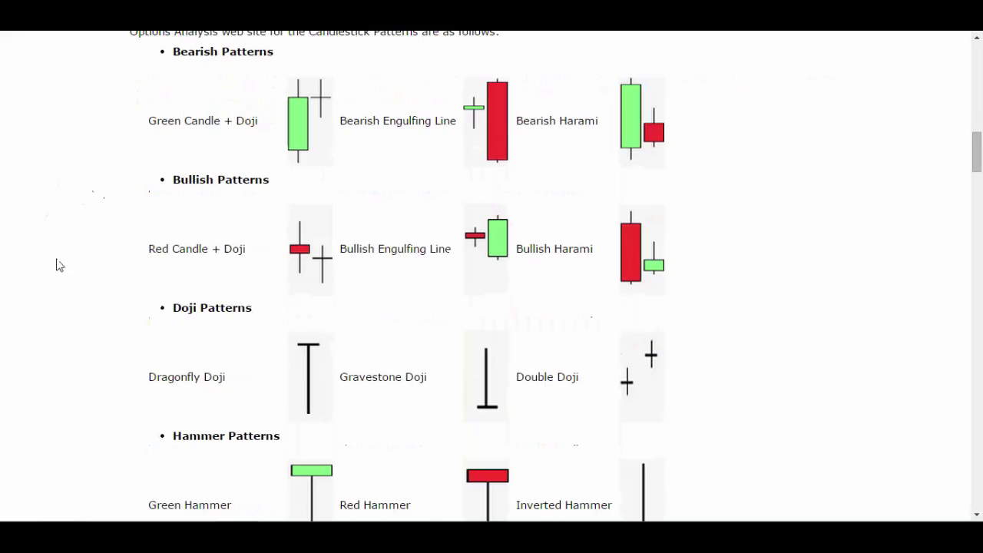
scroll(76, 335, down, 2)
scroll(76, 339, down, 1)
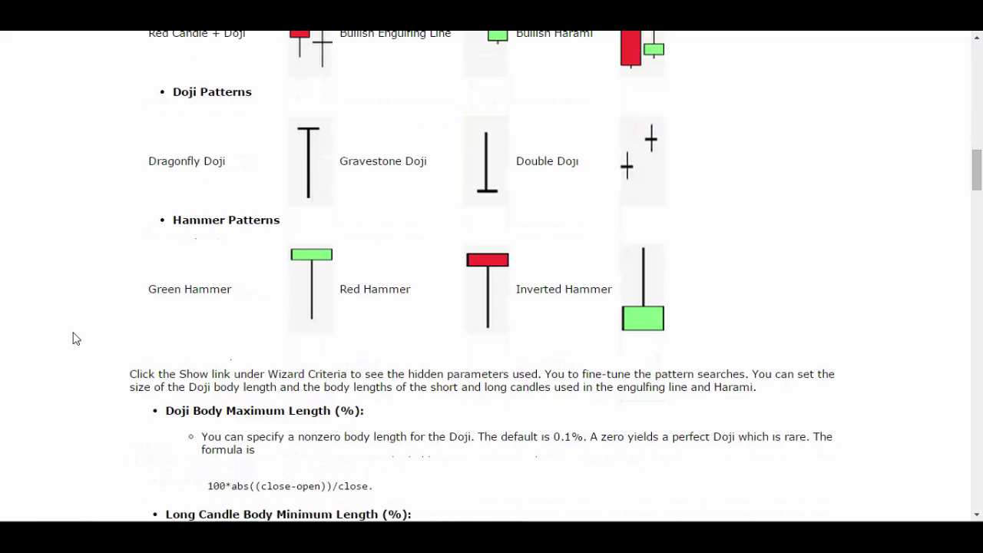
scroll(75, 339, down, 3)
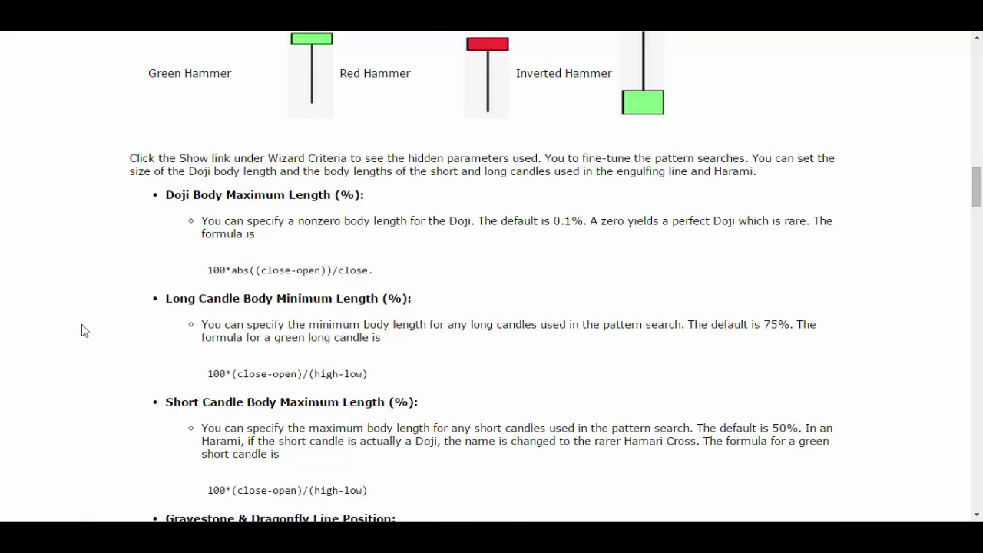
scroll(83, 332, down, 7)
scroll(85, 336, down, 9)
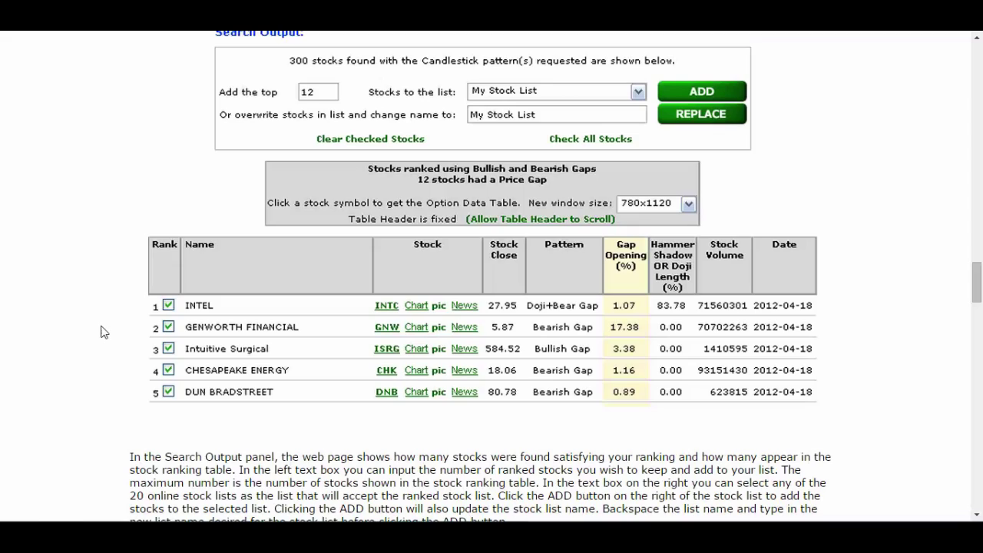
scroll(100, 332, up, 20)
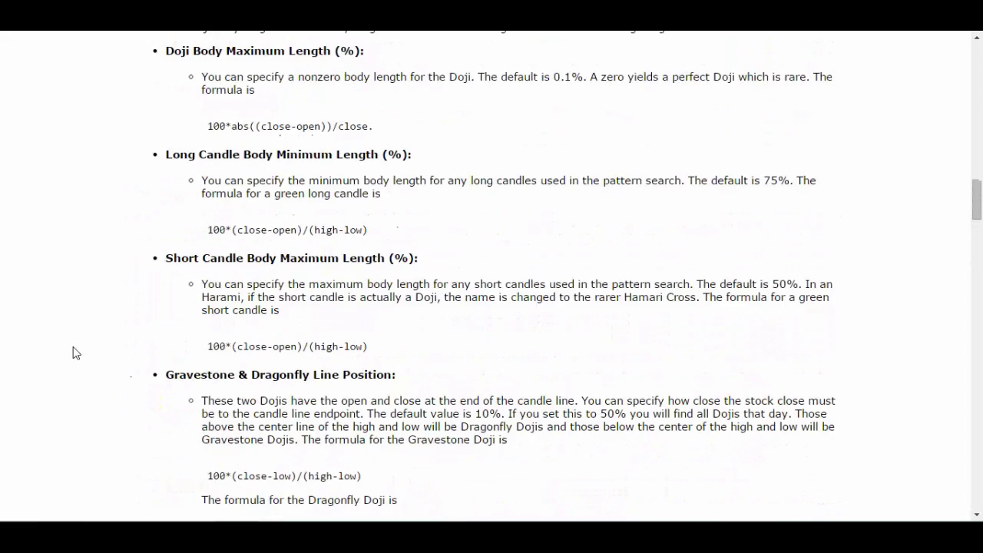
scroll(73, 353, up, 4)
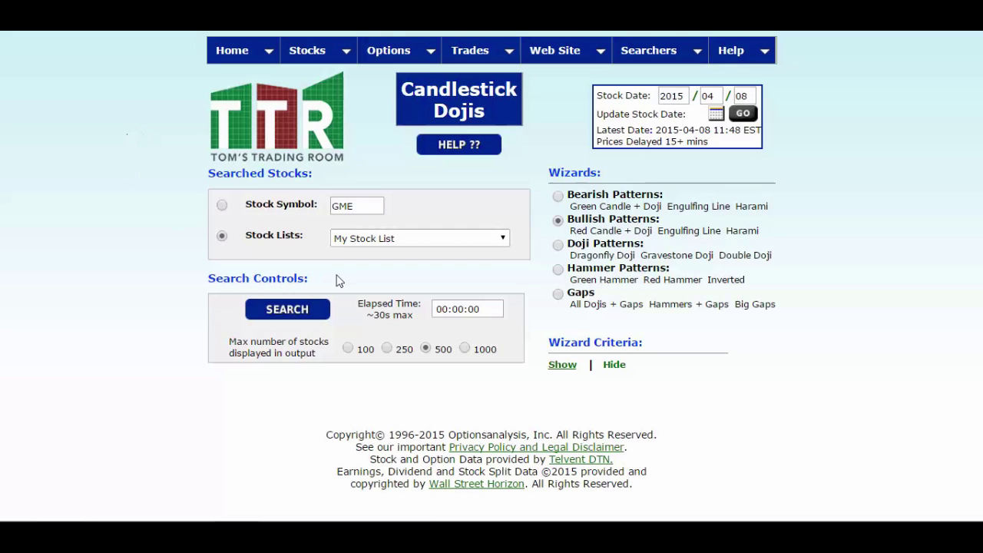
Step: Search the Pennys and Weeklys list for bullish dojis: 254 found, 5 ranked, led by METLIFE
click(391, 240)
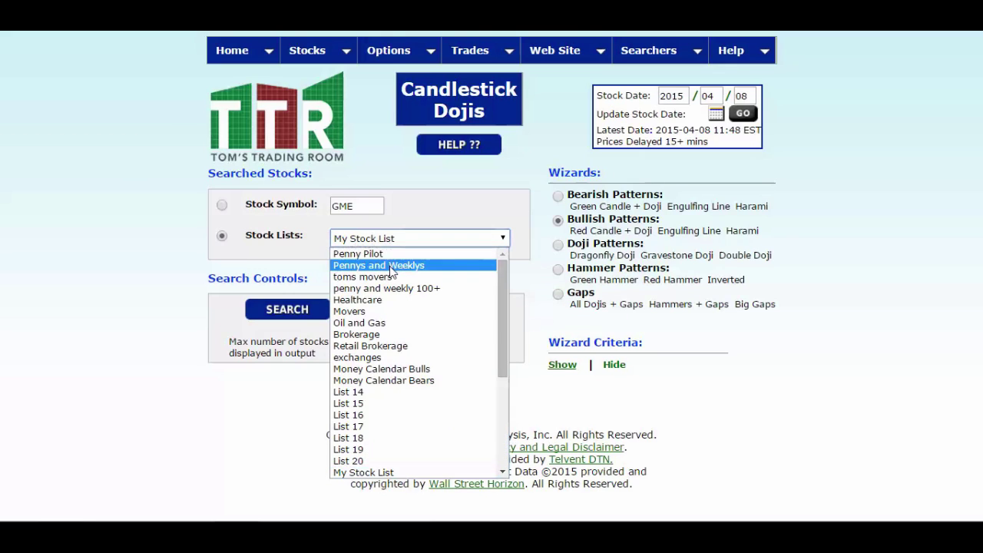
click(391, 265)
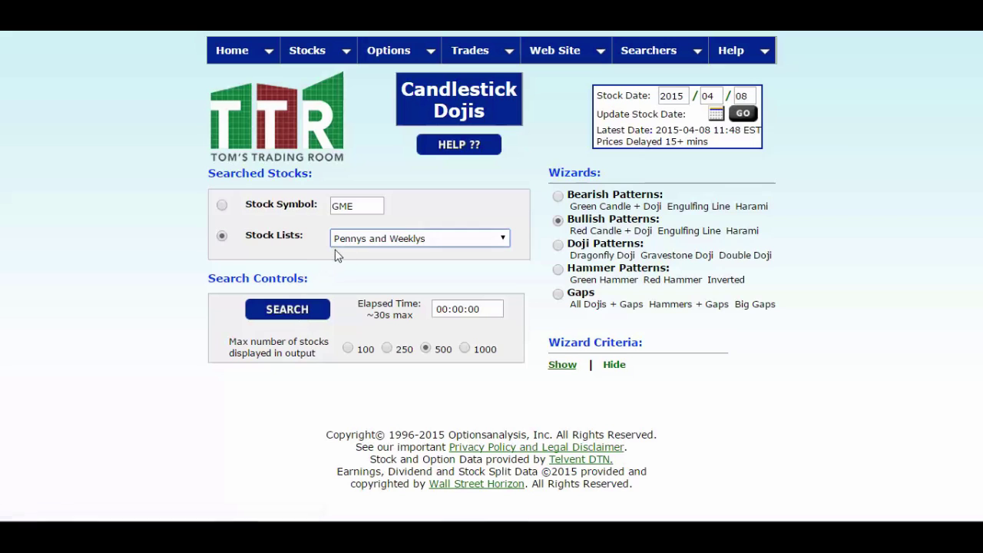
click(283, 309)
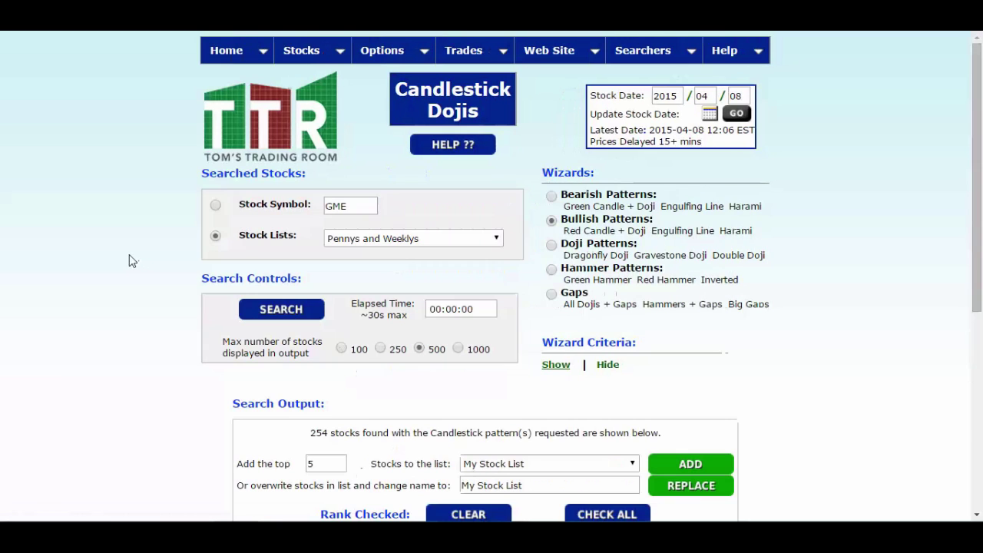
scroll(119, 256, down, 3)
scroll(119, 256, down, 2)
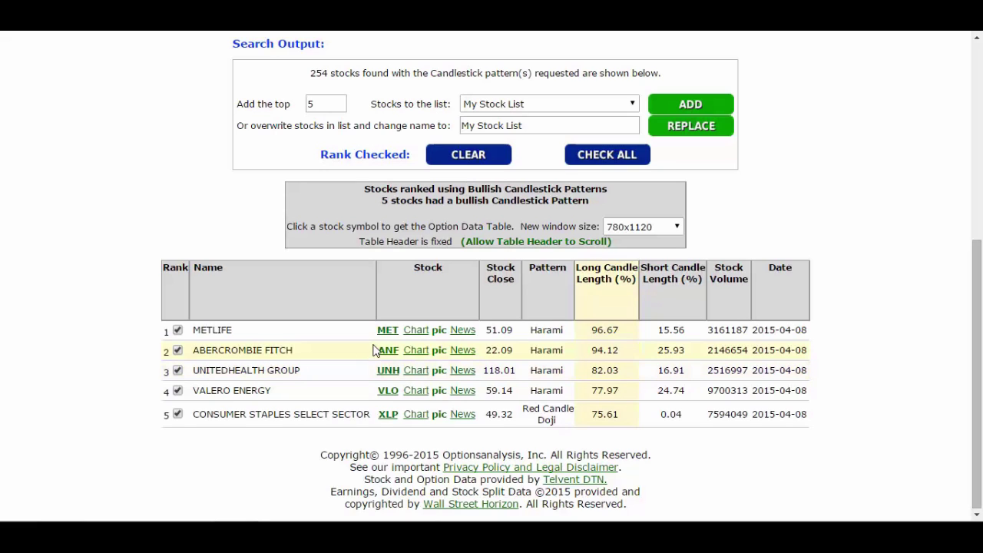
Step: Show MET's 60-day candlestick chart with 12- and 26-period EMAs
click(415, 332)
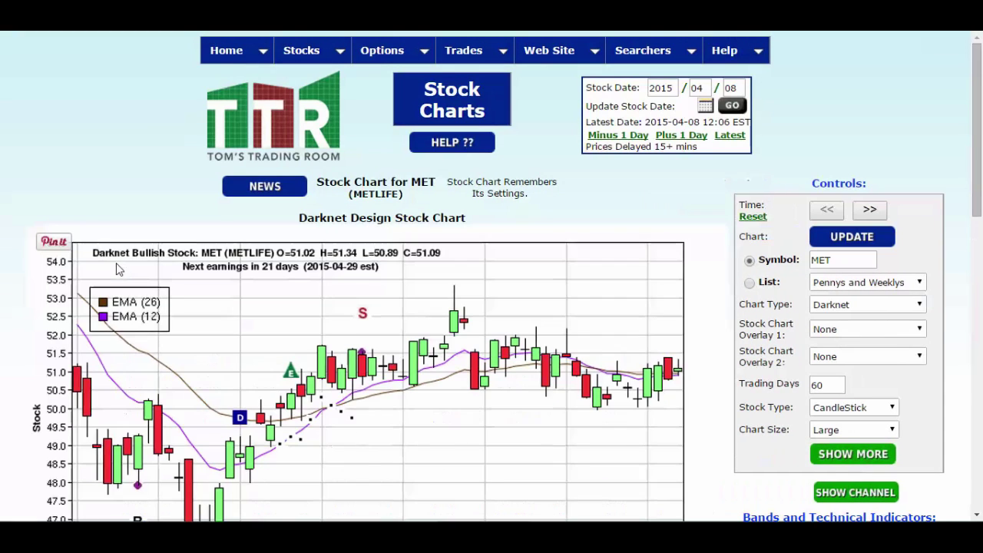
scroll(571, 310, down, 1)
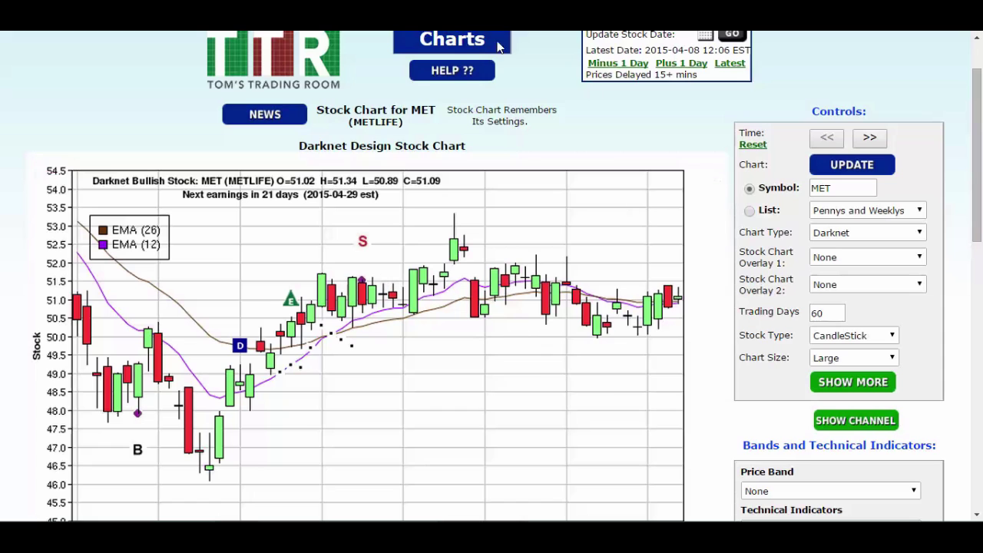
Step: Review the ANF (ABERCROMBIE FITCH) candlestick chart, then close it to return to the rankings
key(ctrl+w)
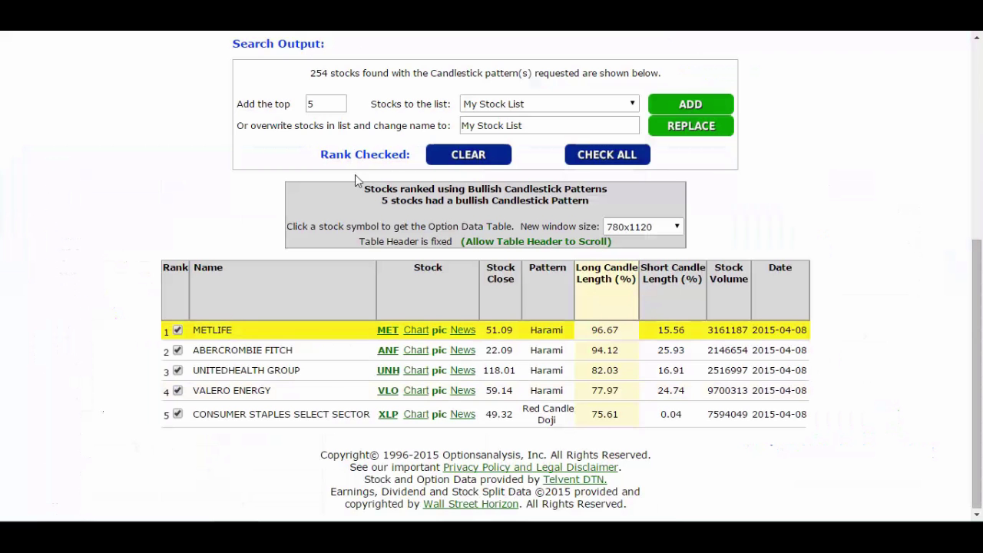
click(415, 352)
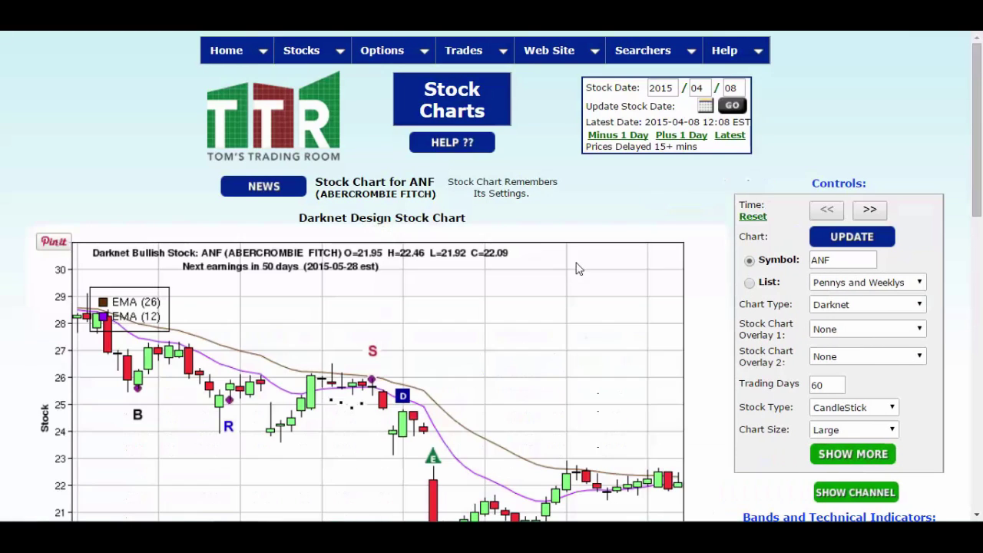
scroll(580, 265, down, 3)
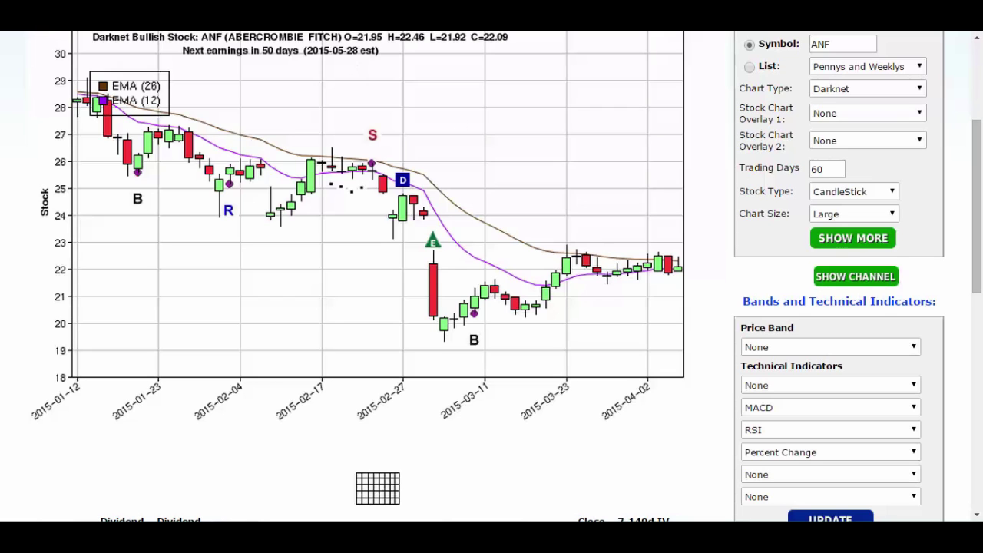
key(ctrl+w)
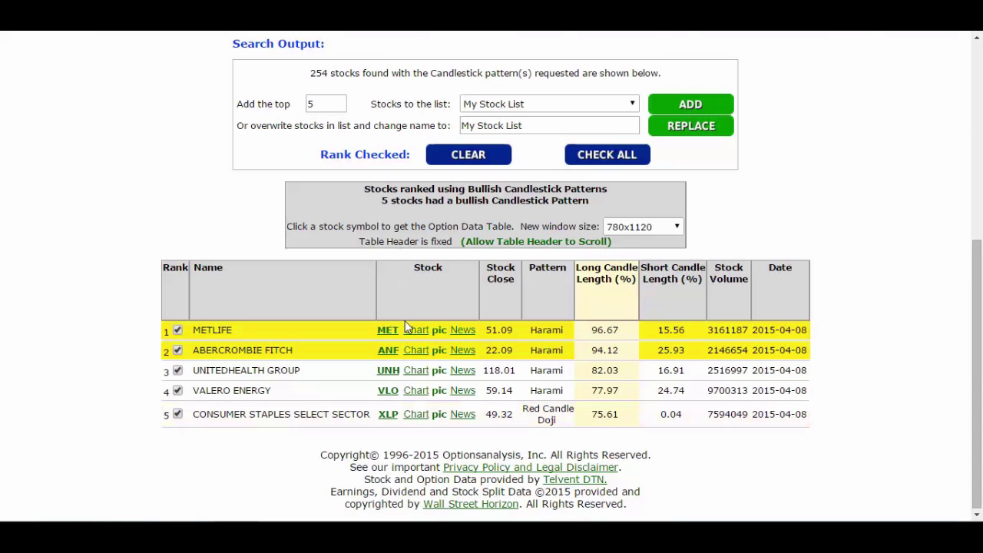
Step: Display and scroll the UNH (UNITEDHEALTH GROUP) candlestick chart
click(416, 367)
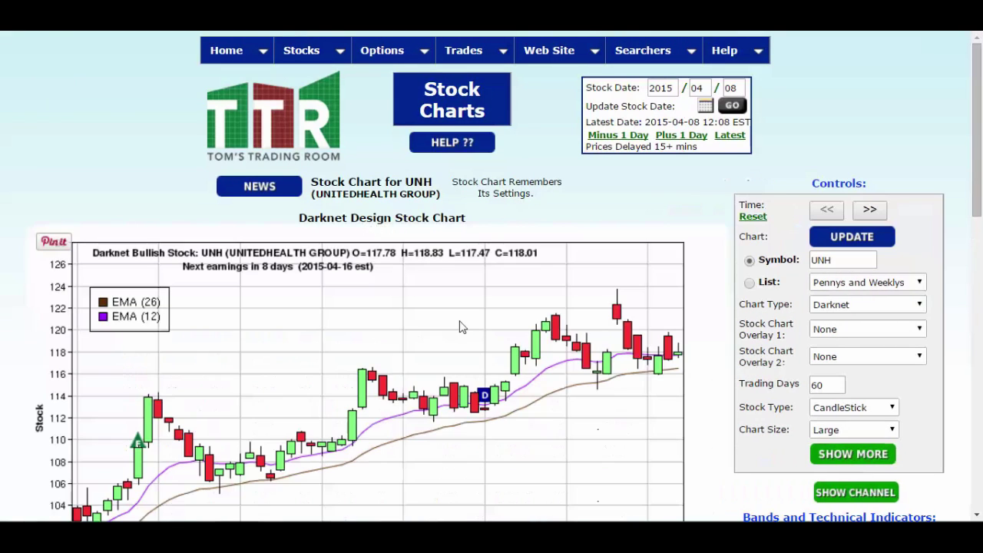
scroll(513, 315, down, 1)
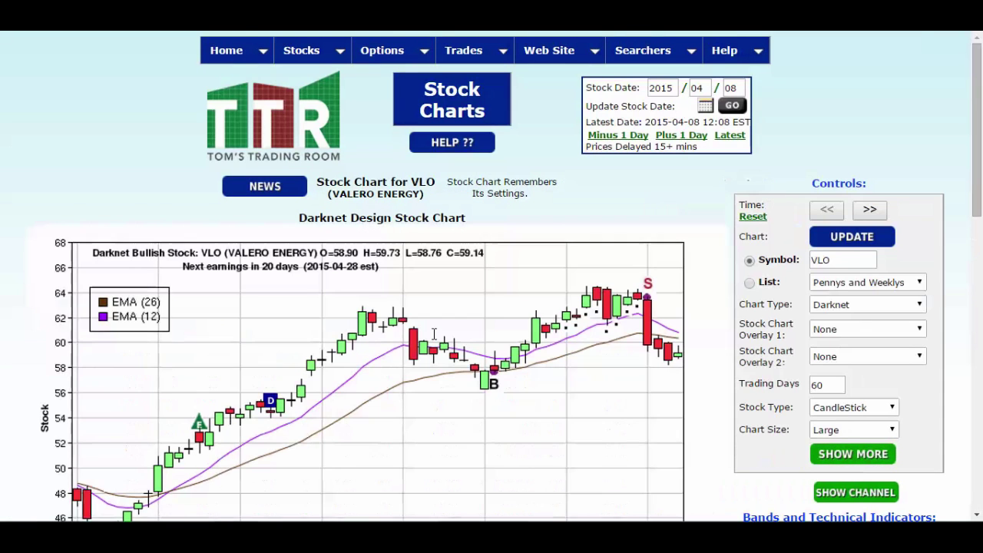
scroll(494, 358, down, 2)
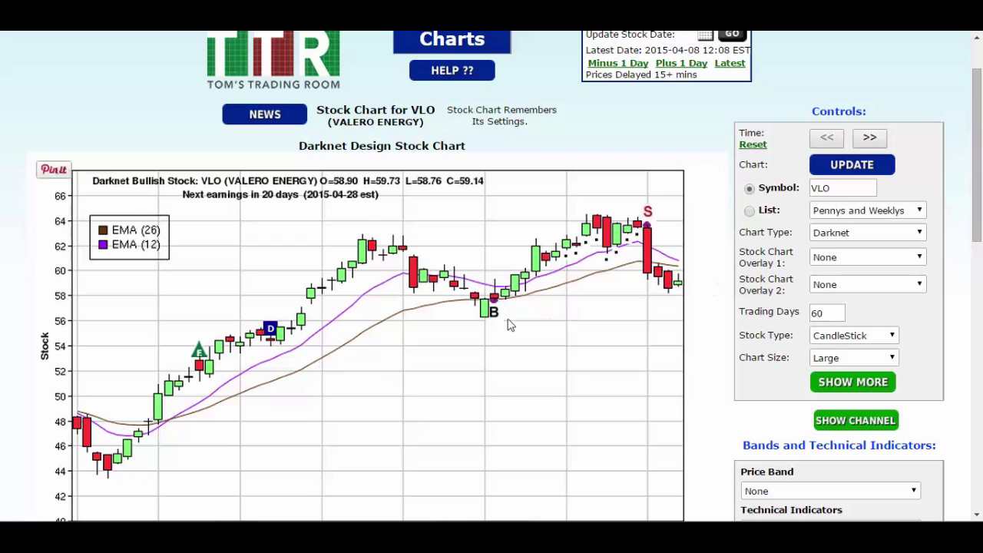